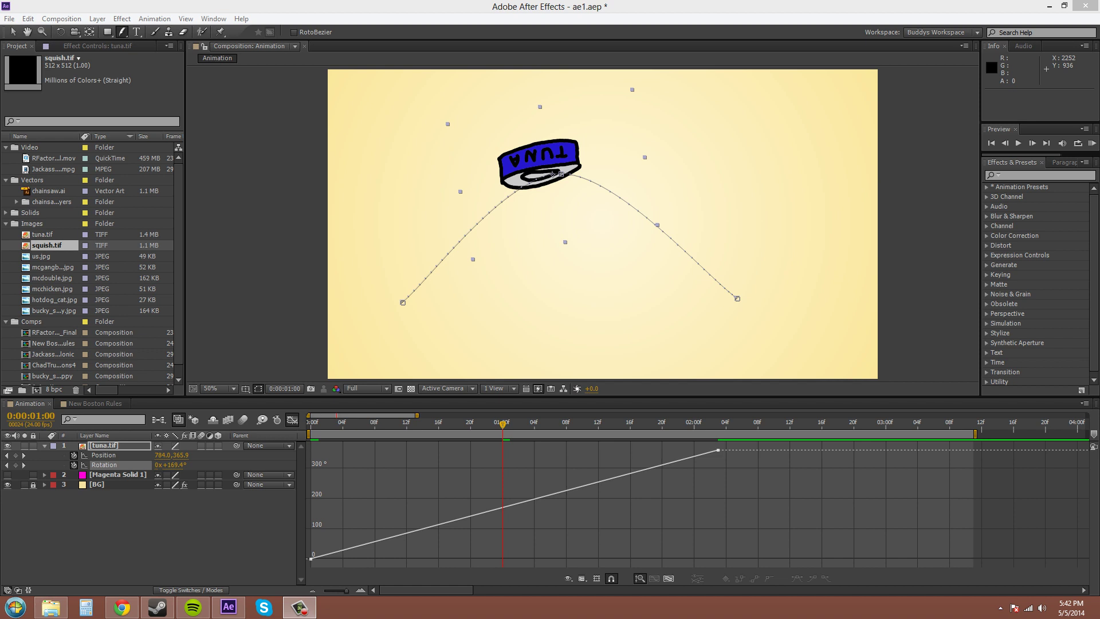
Step: Move the current-time indicator to 0:00:02:03, the final Rotation keyframe
drag(504, 424, 720, 442)
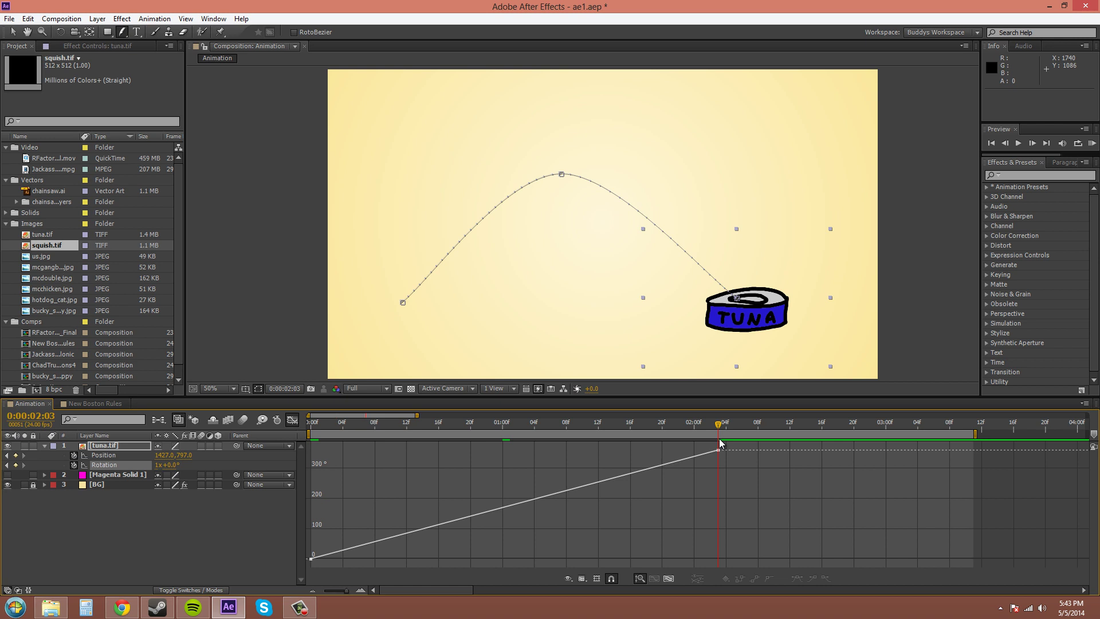
Step: Return to 0:00 and RAM-preview the tuna can spinning from 0° to 360° along its arc
drag(717, 445, 309, 464)
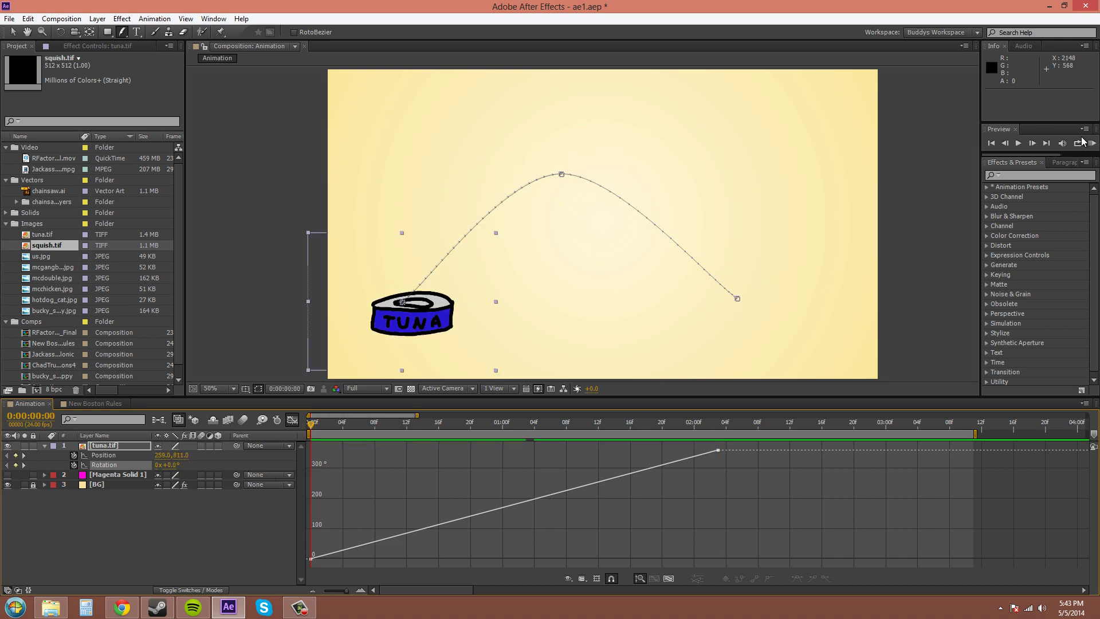
click(1092, 144)
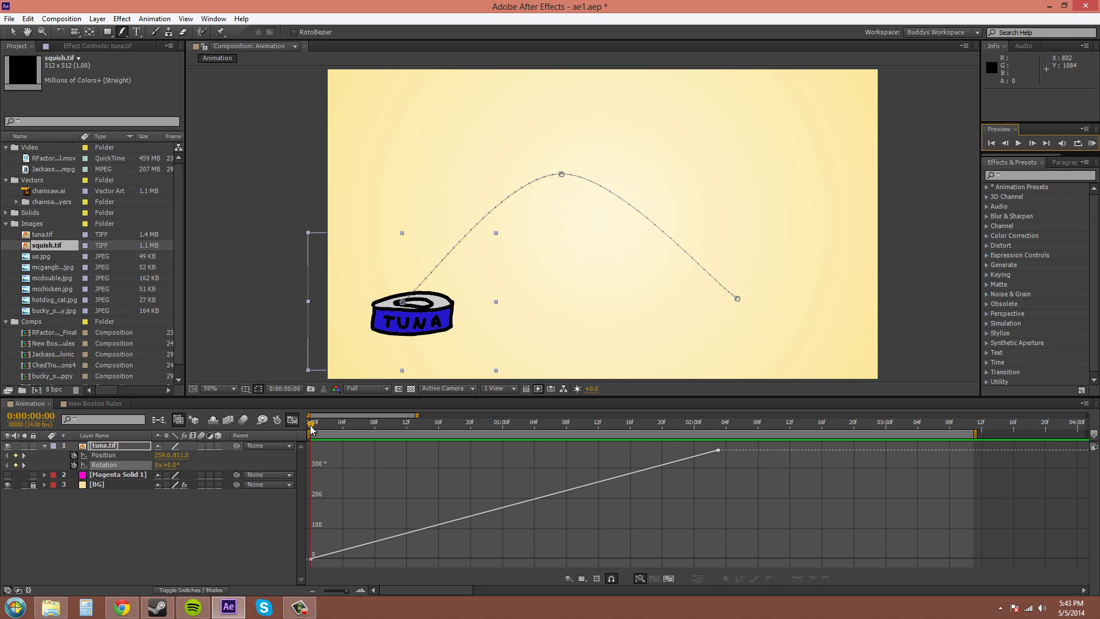
mouse_move(311, 429)
mouse_down()
mouse_move(366, 414)
mouse_move(730, 427)
mouse_move(455, 431)
mouse_move(336, 450)
mouse_move(311, 436)
mouse_up()
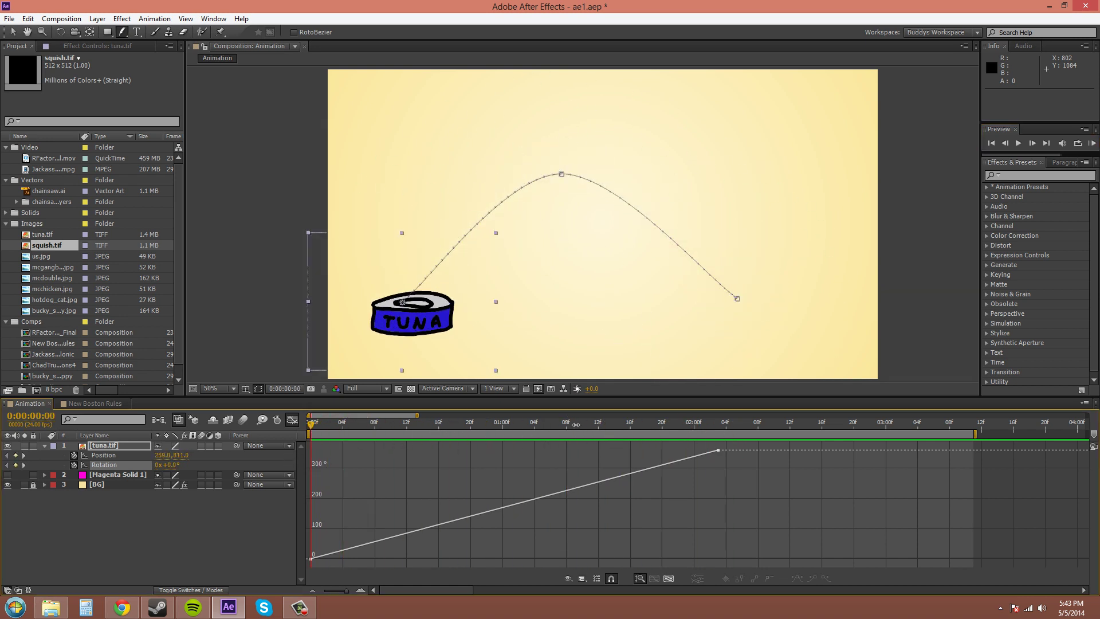
Step: Apply Easy Ease to the Rotation keyframes and RAM-preview all 83 frames
click(719, 451)
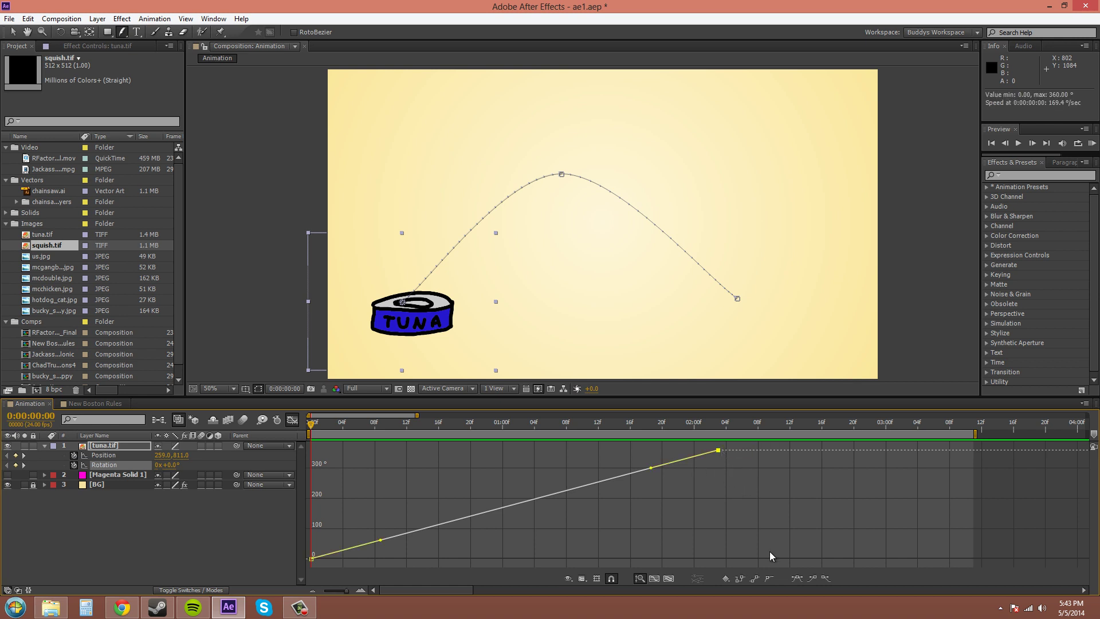
click(796, 580)
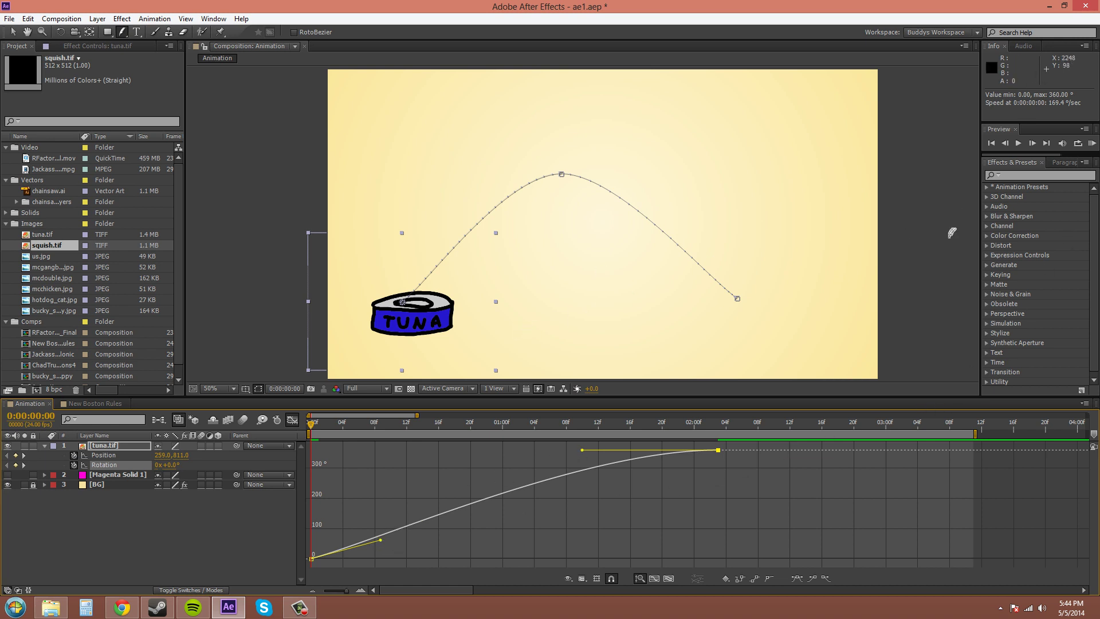
click(1091, 143)
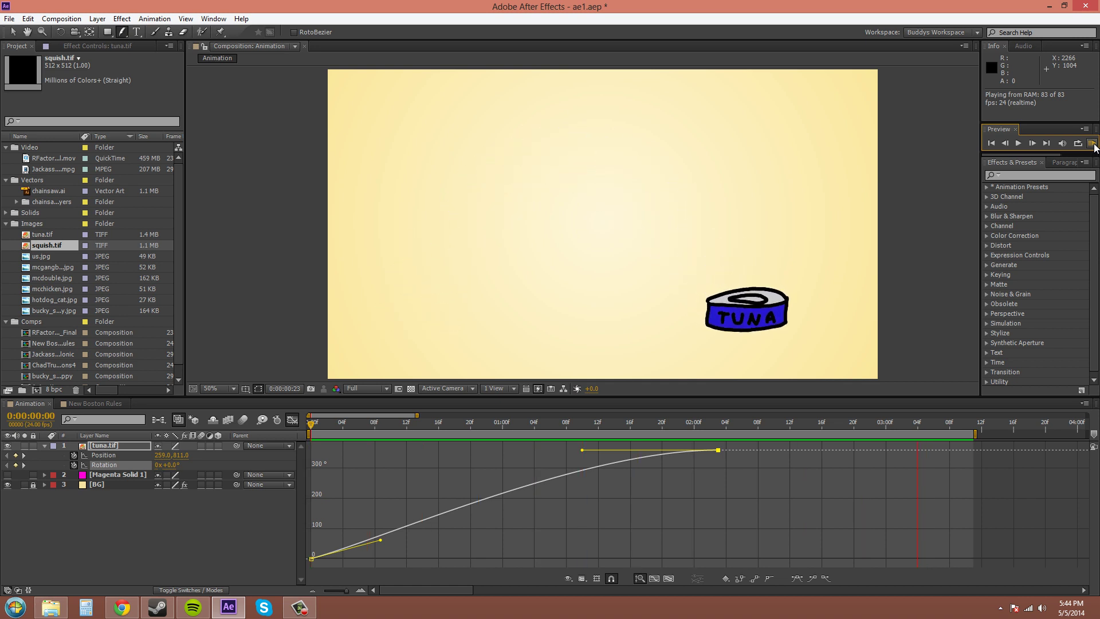
Step: Stop playback, try an overshooting end-keyframe handle, then undo it so rotation eases into 360°
key(space)
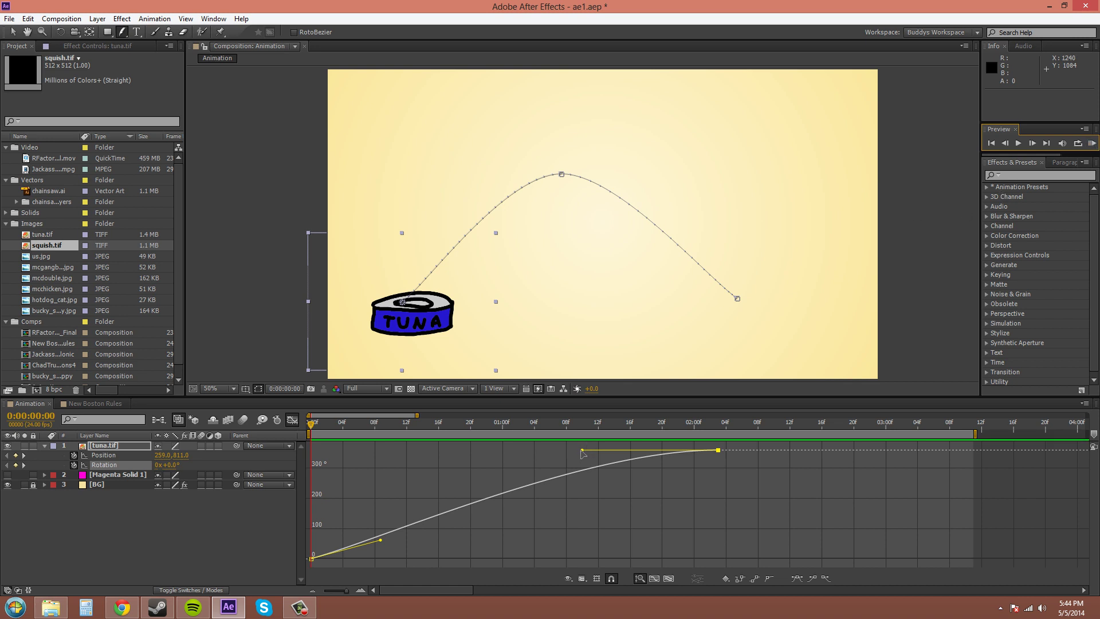
mouse_move(582, 450)
mouse_down()
mouse_move(589, 493)
mouse_move(586, 435)
mouse_move(586, 445)
mouse_up()
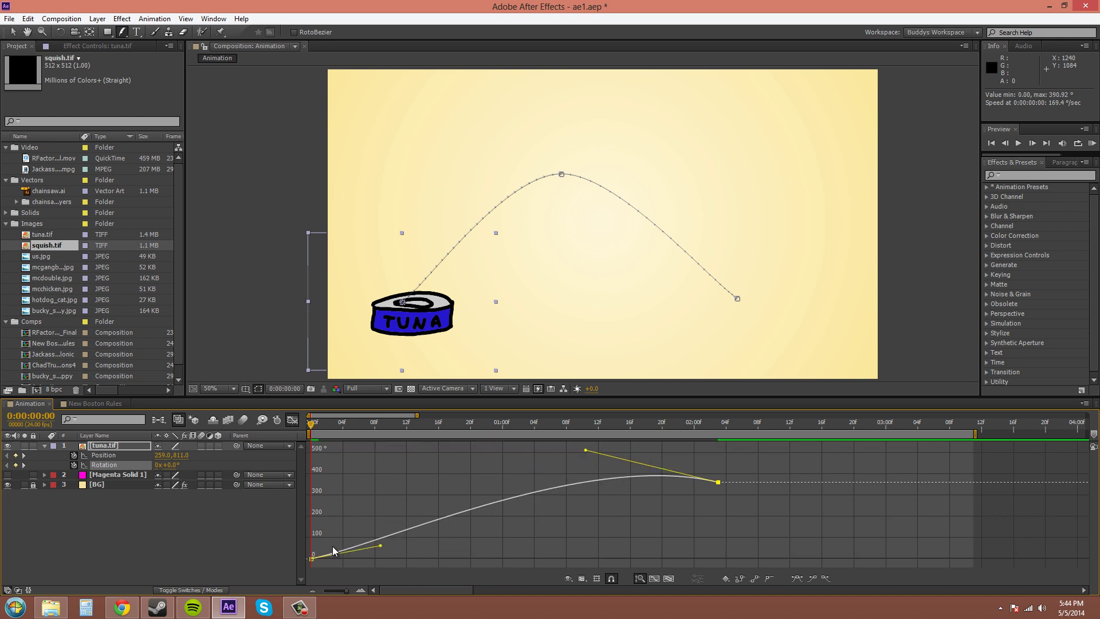
key(F9)
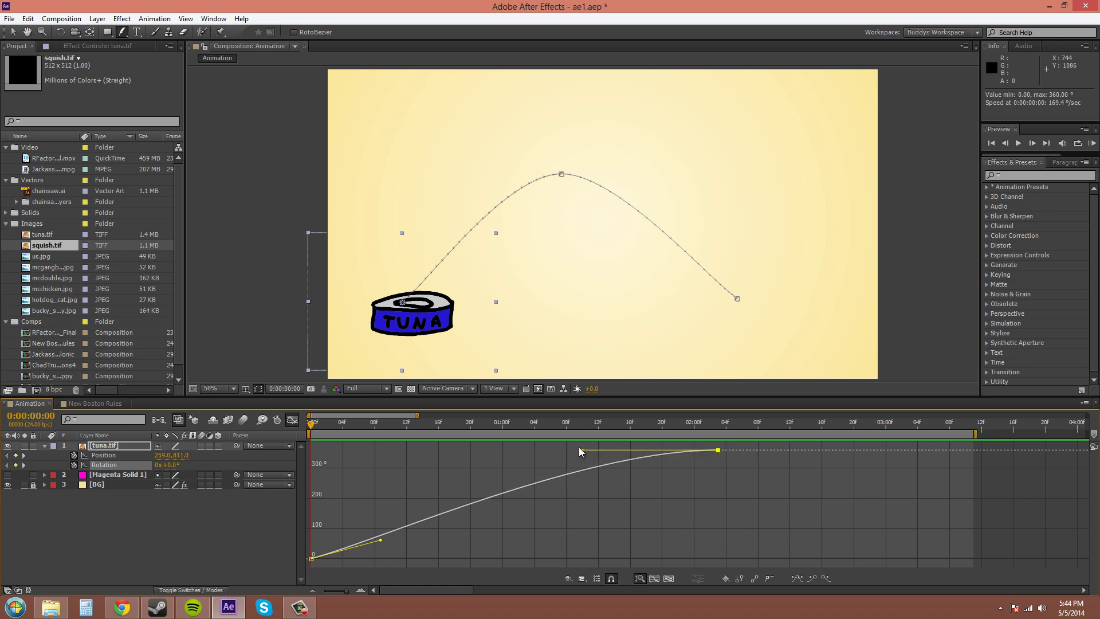
Step: Bend the end keyframe's handle so the spin accelerates into 360°, then preview and stop
drag(582, 450, 635, 515)
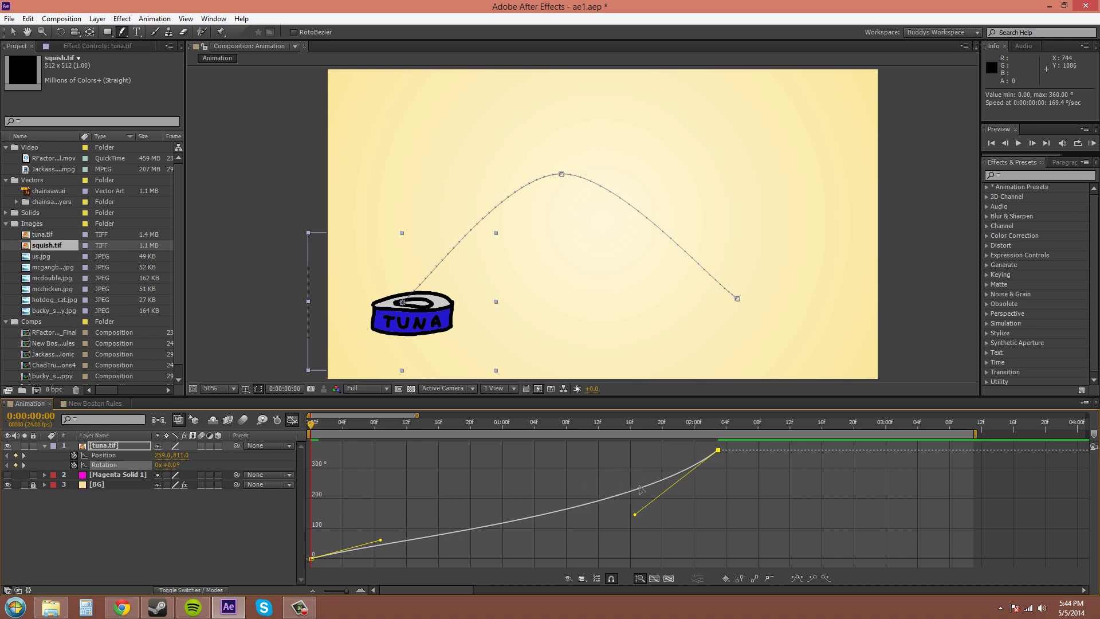
click(1092, 144)
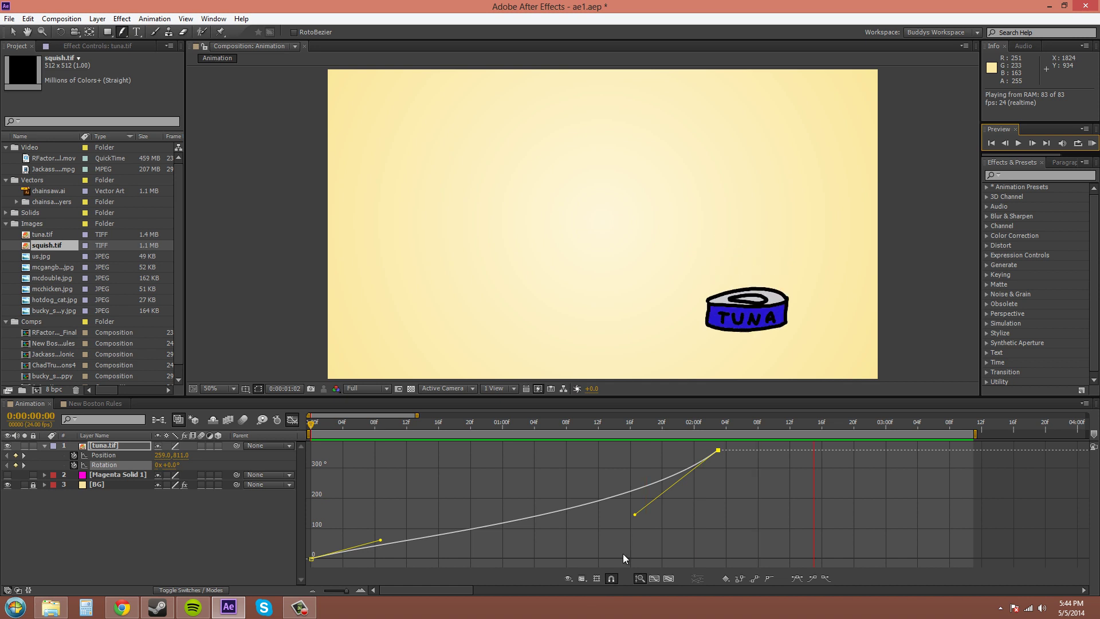
click(1092, 143)
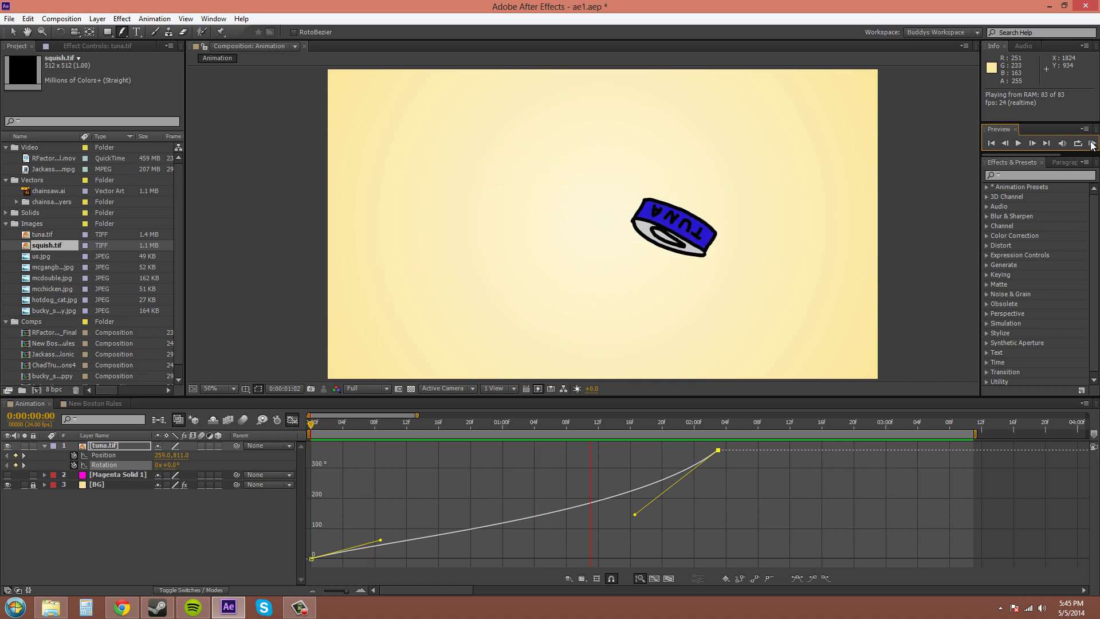
key(space)
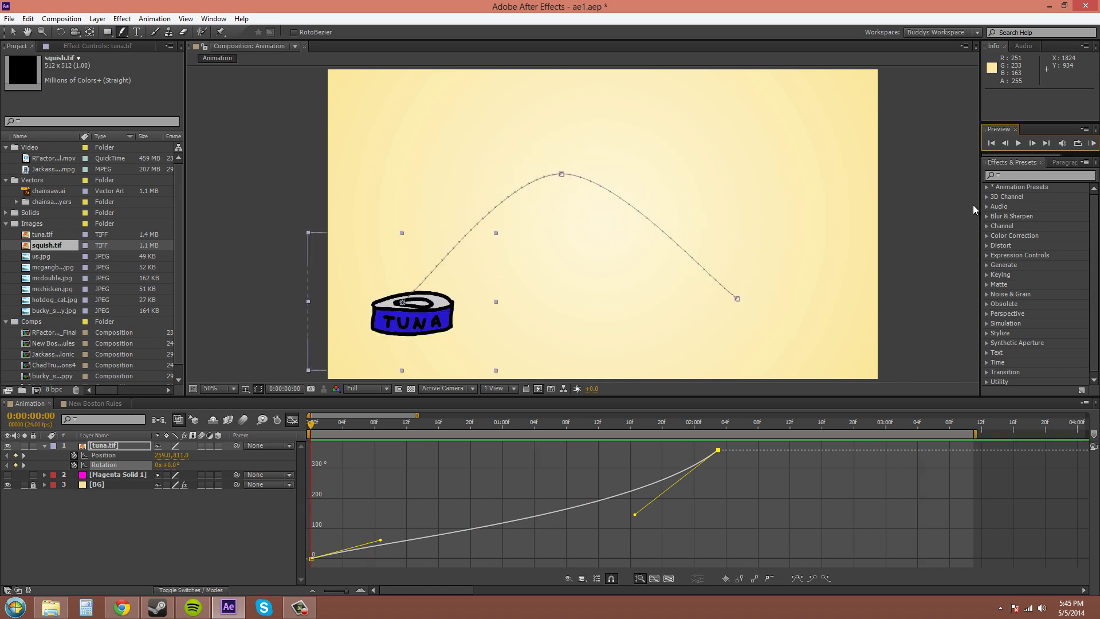
Step: Convert the Rotation keyframes to linear for a constant 0°–360° spin, then reselect the 2:03 keyframe
mouse_move(721, 452)
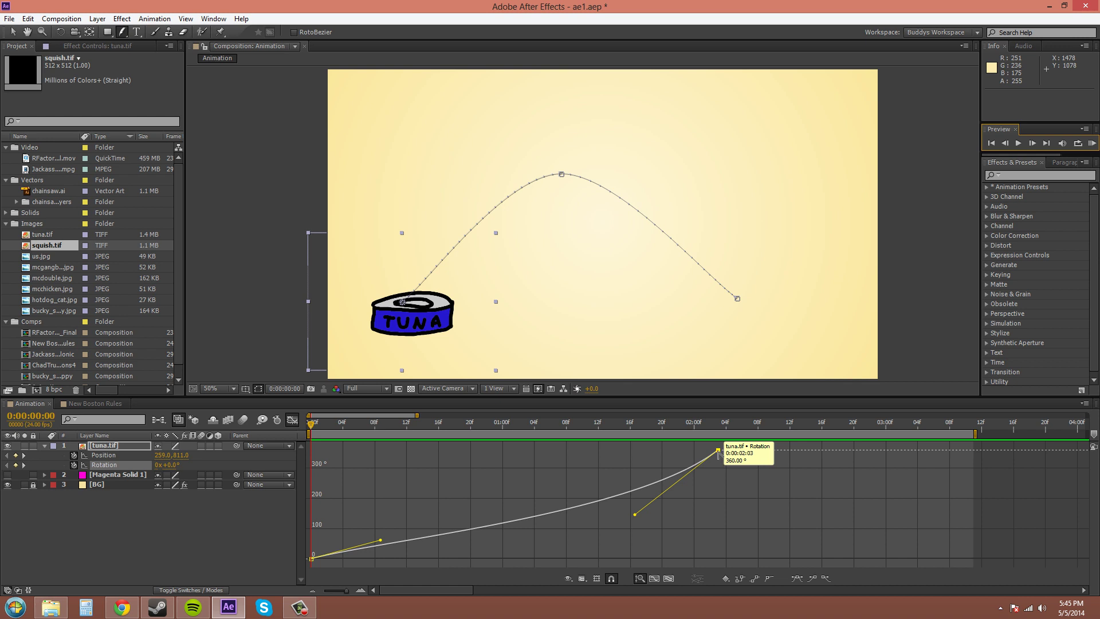
ctrl+click(718, 452)
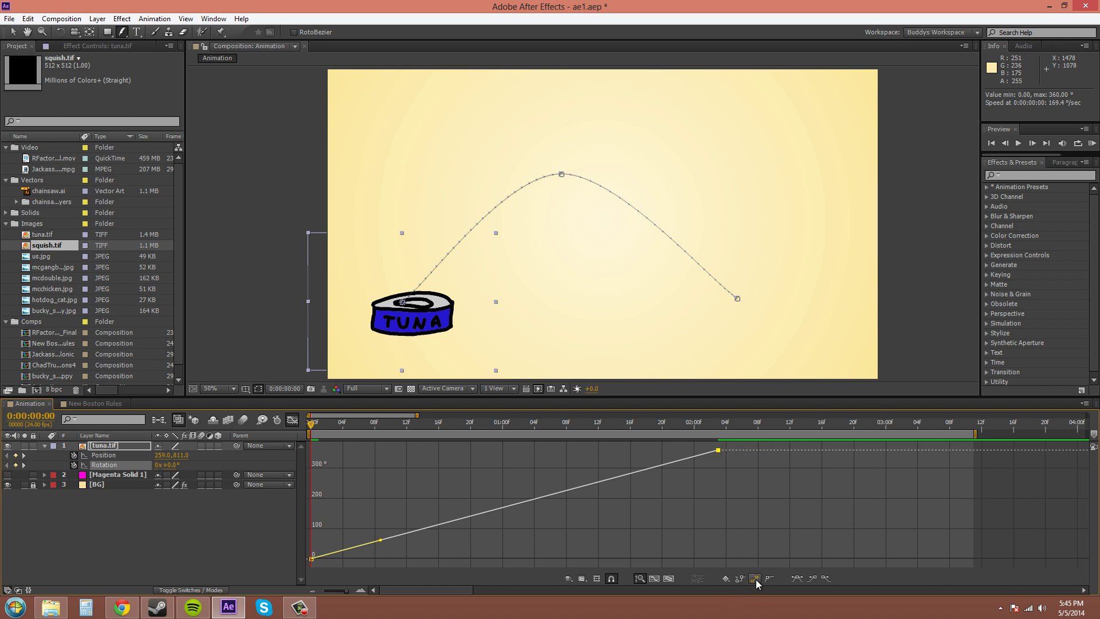
click(726, 493)
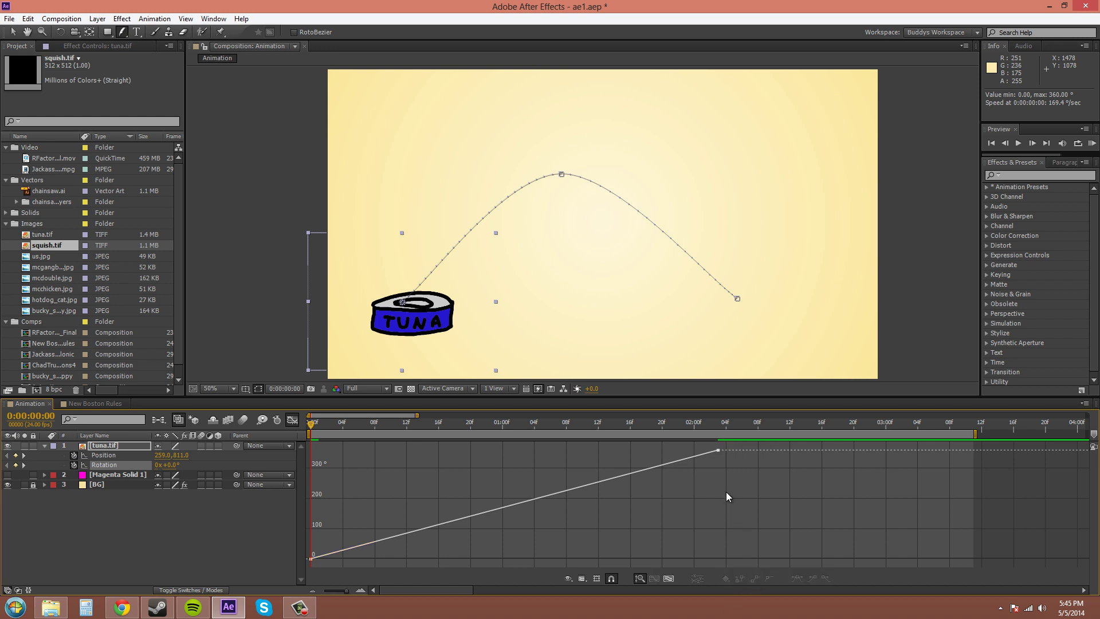
click(717, 451)
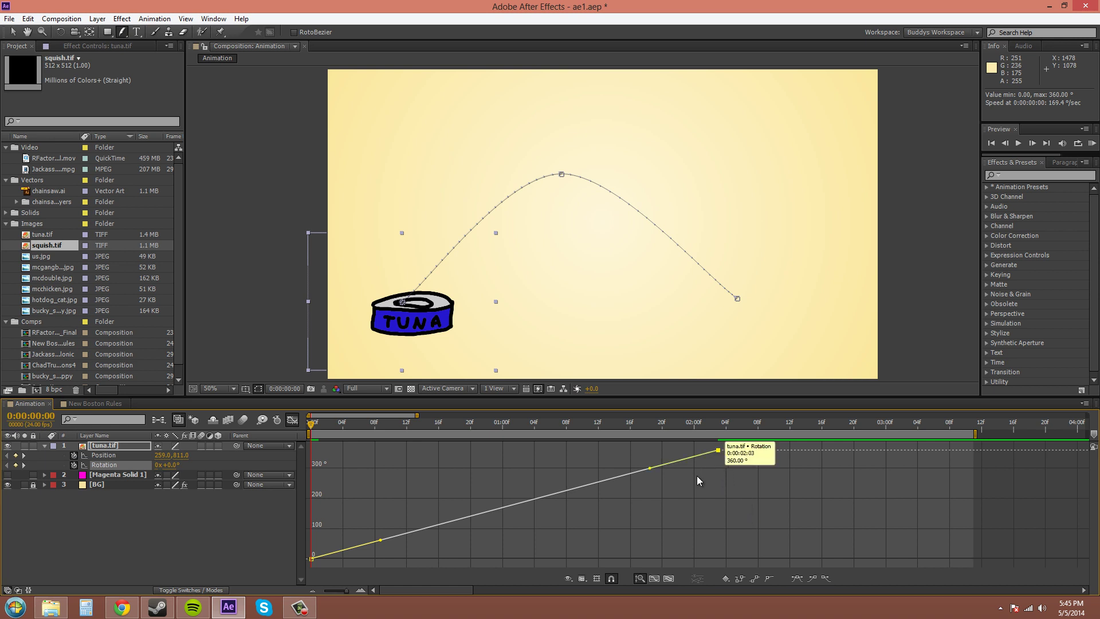
Step: Add a Rotation keyframe at 0:00:01:01 (176.5°) on the straight rotation graph
mouse_move(651, 470)
mouse_down()
mouse_move(673, 490)
mouse_move(650, 458)
mouse_move(651, 469)
mouse_up()
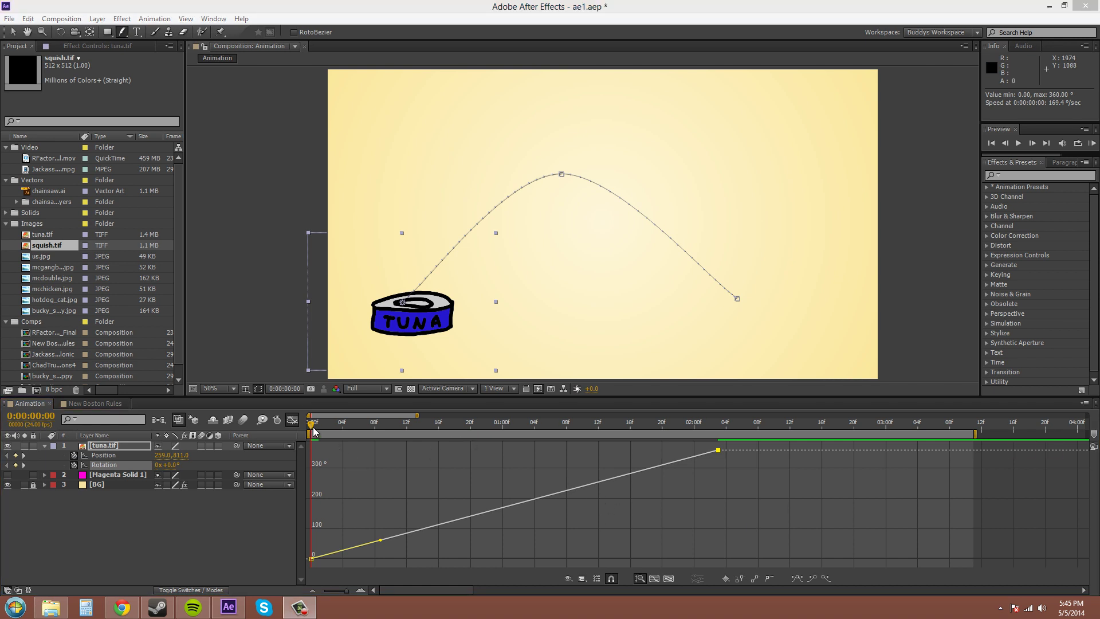
drag(312, 427, 511, 433)
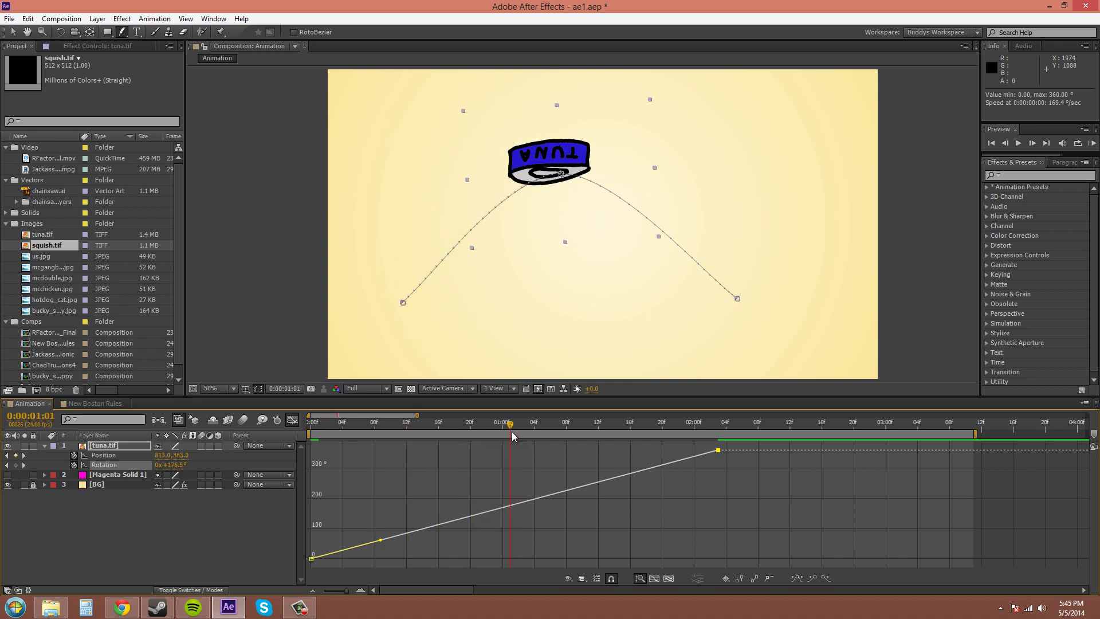
click(16, 465)
mouse_move(594, 486)
Step: Drag the 1:01 keyframe's bezier handle, undo, then bend the curve to dip after the keyframe
drag(597, 486, 567, 478)
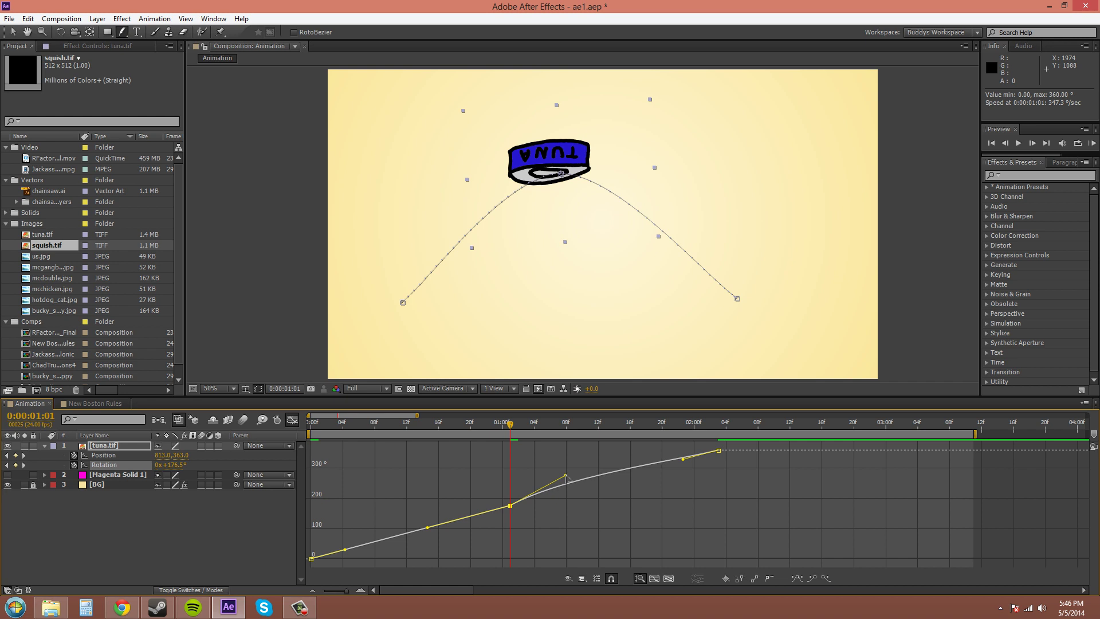
key(ctrl+z)
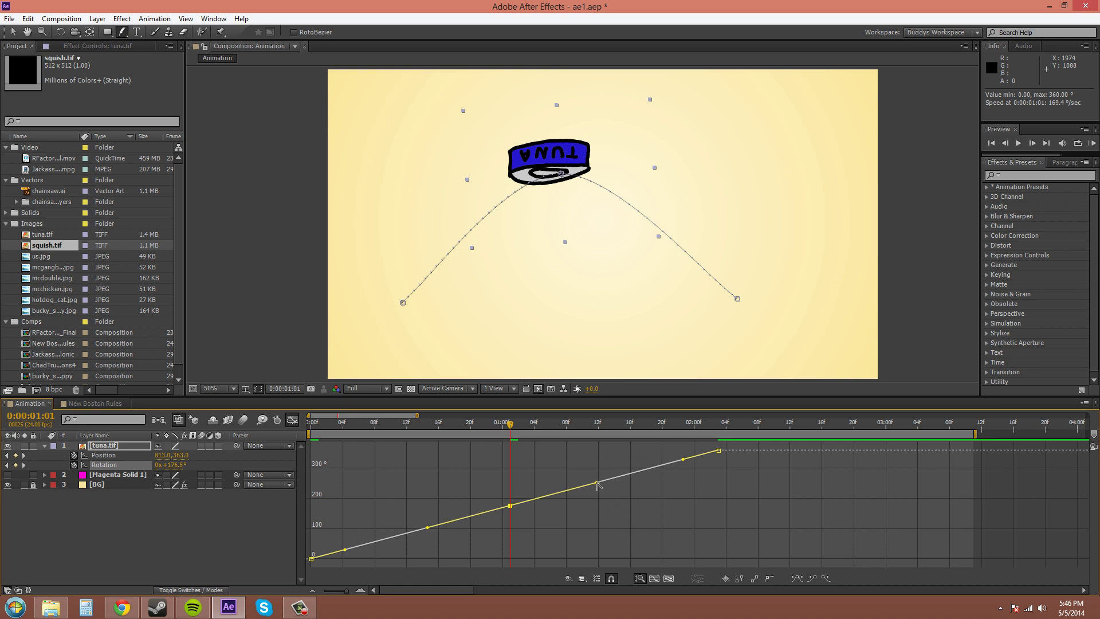
drag(597, 484, 600, 541)
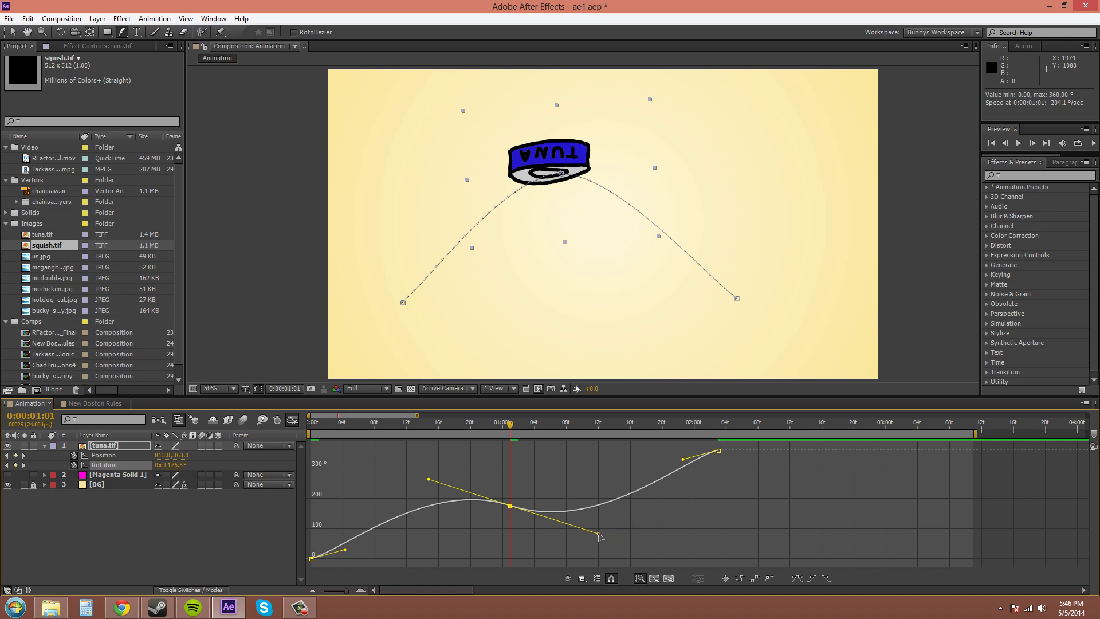
mouse_move(599, 535)
mouse_down()
mouse_move(589, 474)
mouse_move(571, 455)
mouse_move(595, 516)
mouse_move(582, 528)
mouse_up()
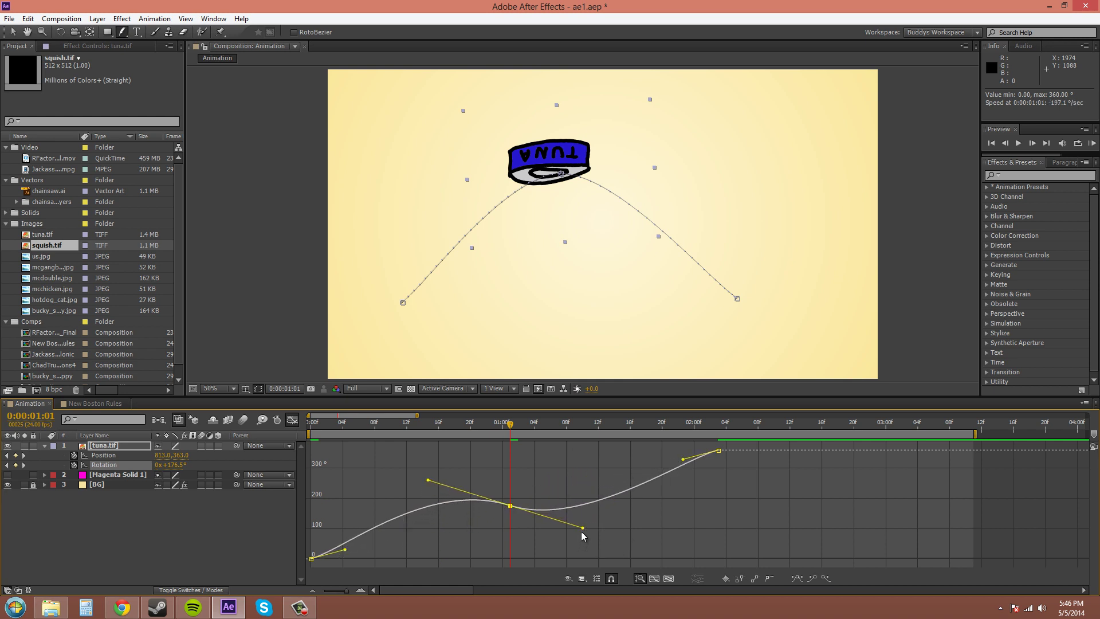
mouse_move(584, 529)
mouse_down()
mouse_move(531, 559)
mouse_move(545, 527)
mouse_move(582, 500)
mouse_move(545, 553)
mouse_move(560, 547)
mouse_move(554, 521)
mouse_move(575, 532)
mouse_up()
Step: Rework the 1:01 handles until the curve climbs steeply through 176.5° and eases into 360°
key(ctrl+z)
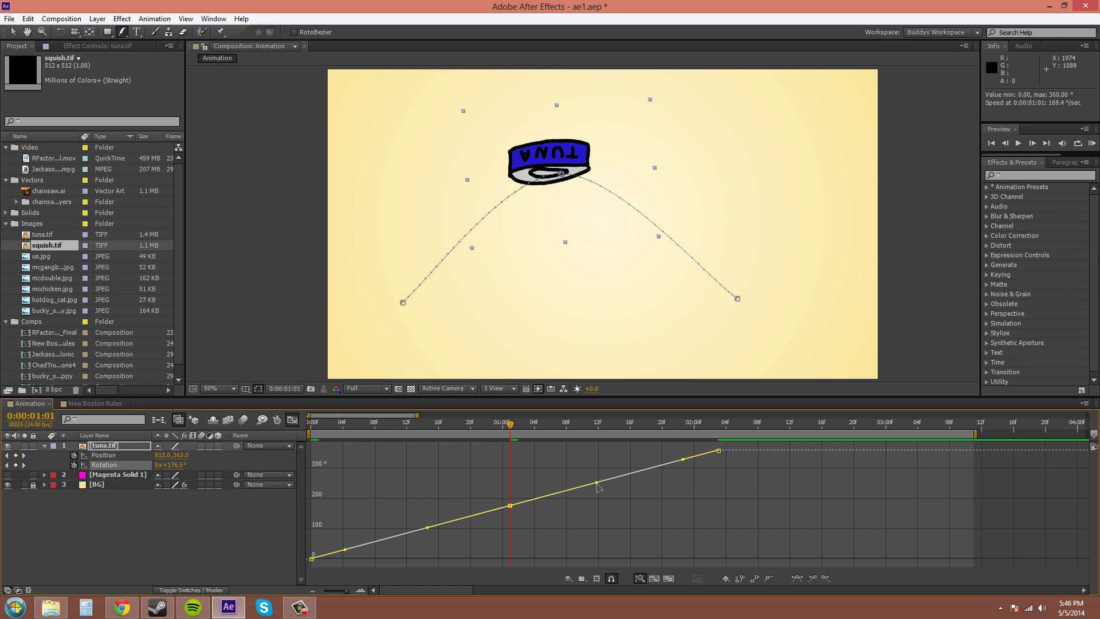
mouse_move(597, 483)
mouse_down()
mouse_move(585, 544)
mouse_move(584, 447)
mouse_move(590, 490)
mouse_up()
drag(597, 486, 585, 528)
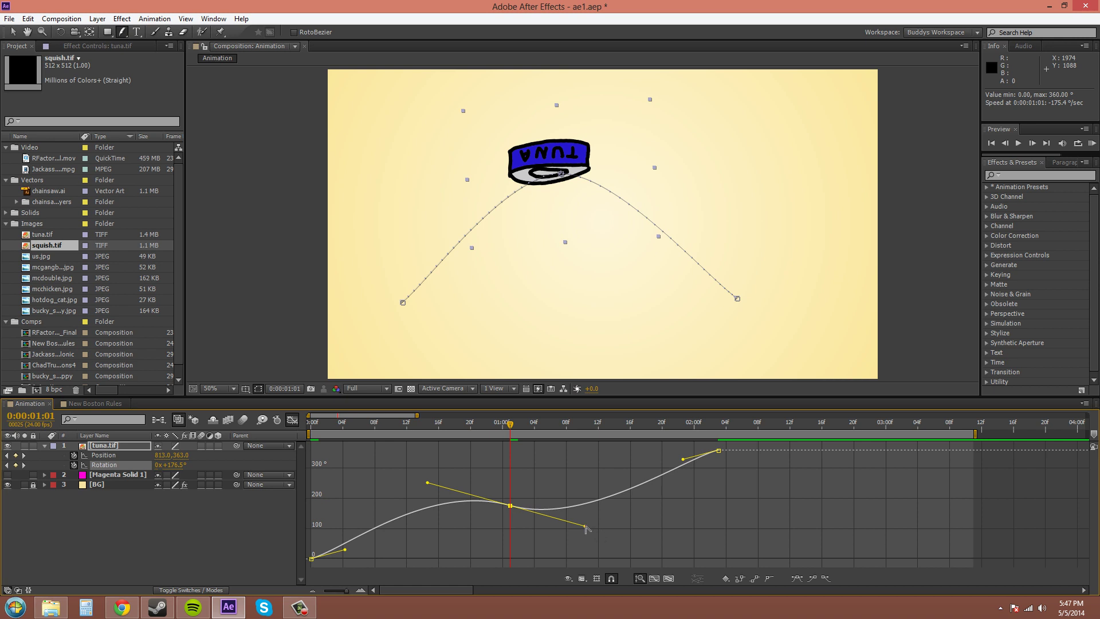
drag(586, 527, 564, 451)
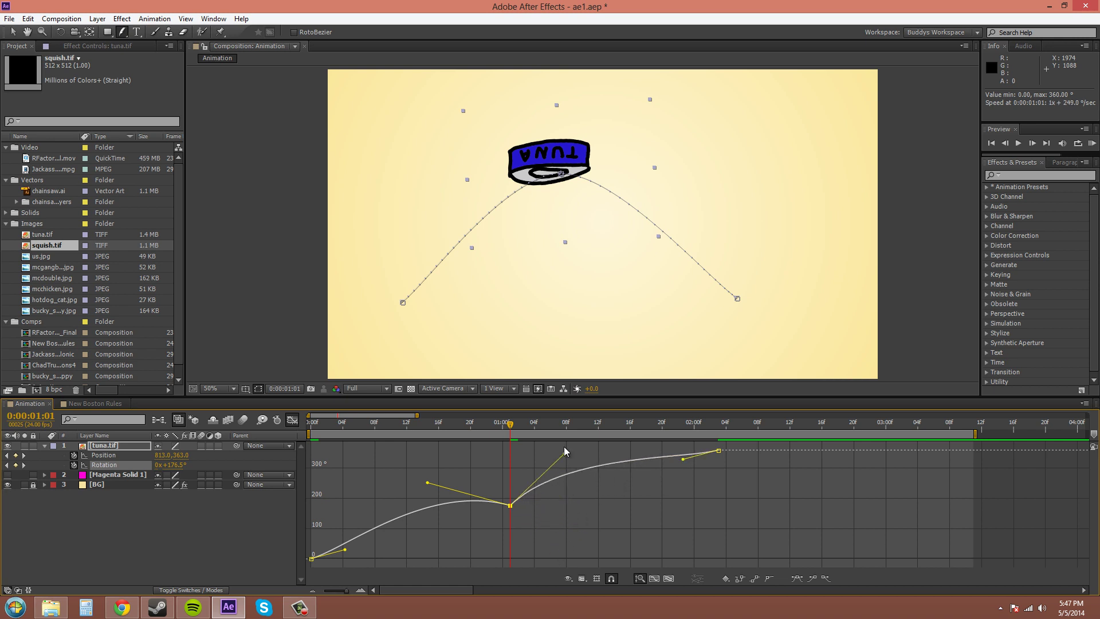
key(ctrl+z)
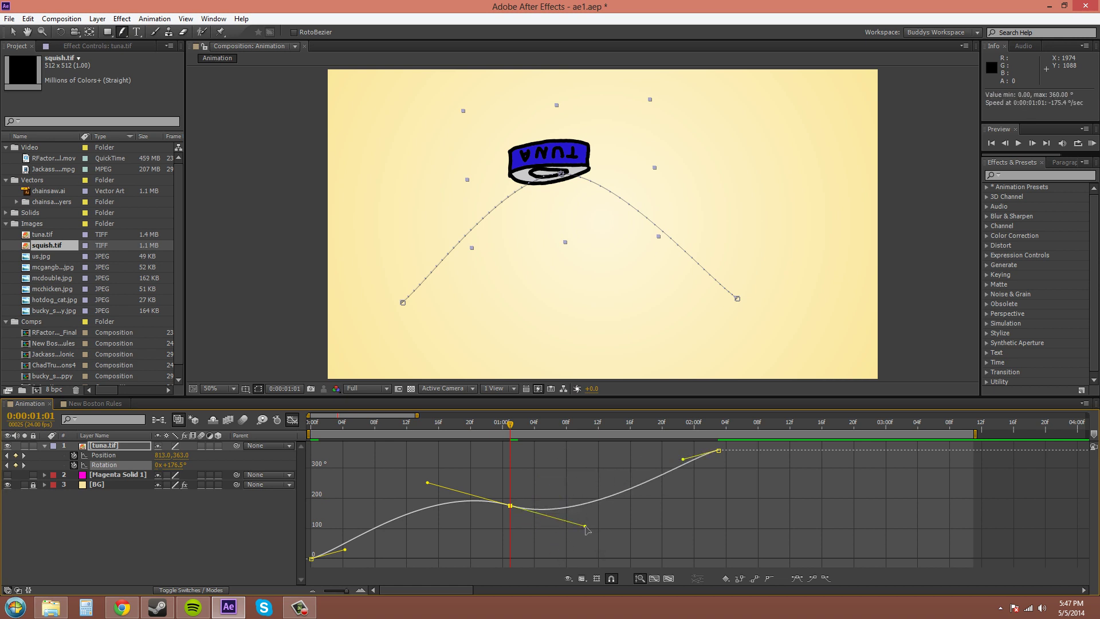
drag(585, 527, 573, 462)
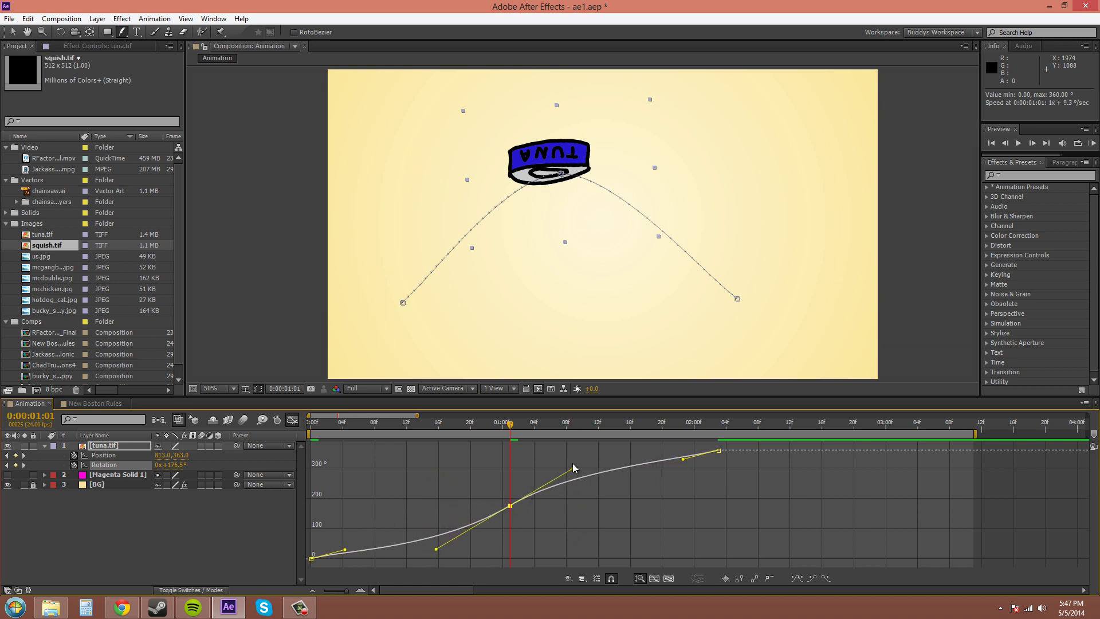
Step: Convert the 1:01 keyframe back to linear and deselect the keyframes
alt+click(510, 507)
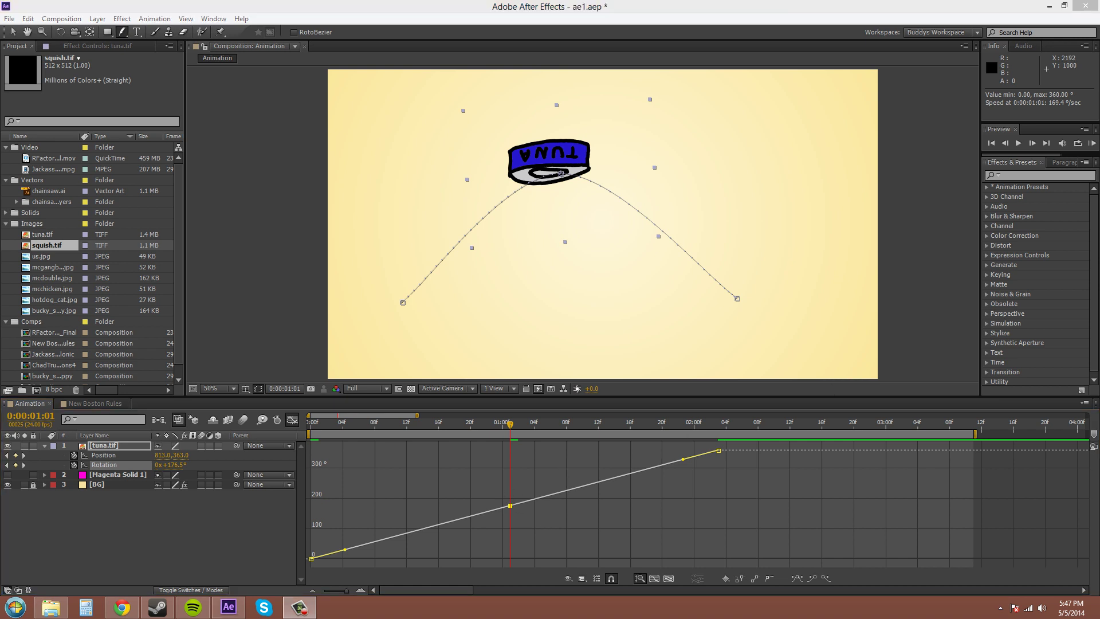
click(836, 508)
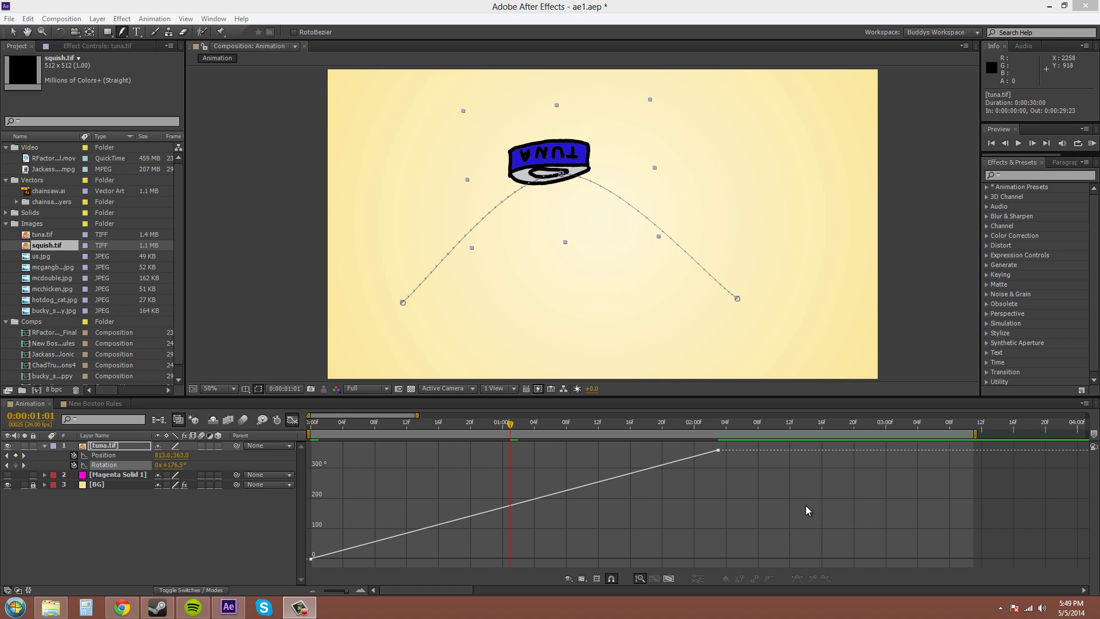
Step: Select the tuna's Rotation graph and add a keyframe on the line after 0:00:01:01
mouse_move(720, 452)
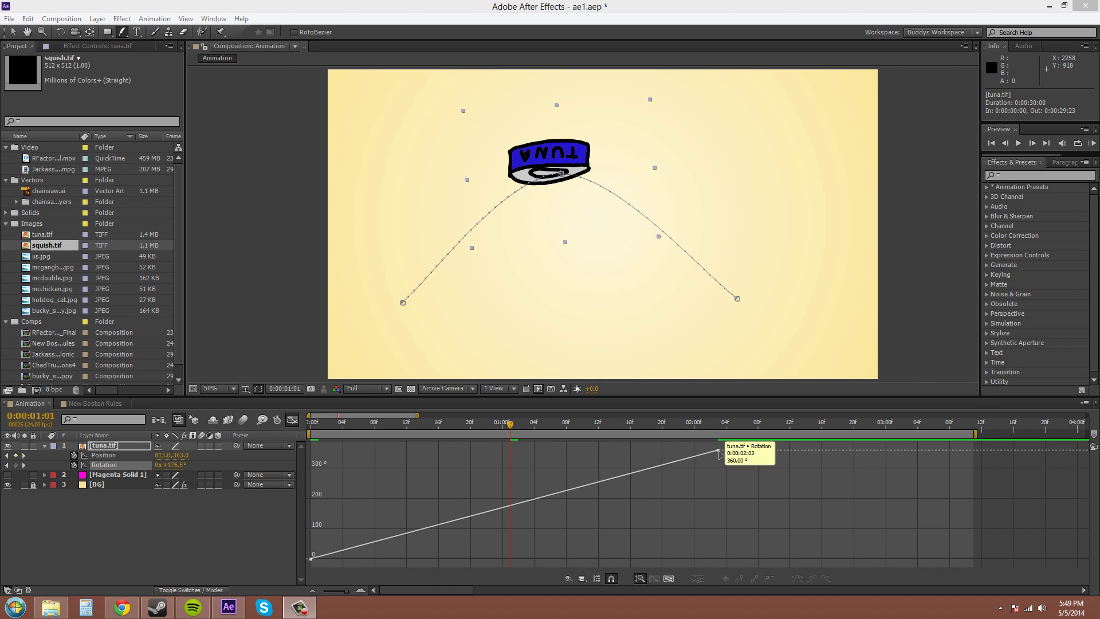
click(719, 452)
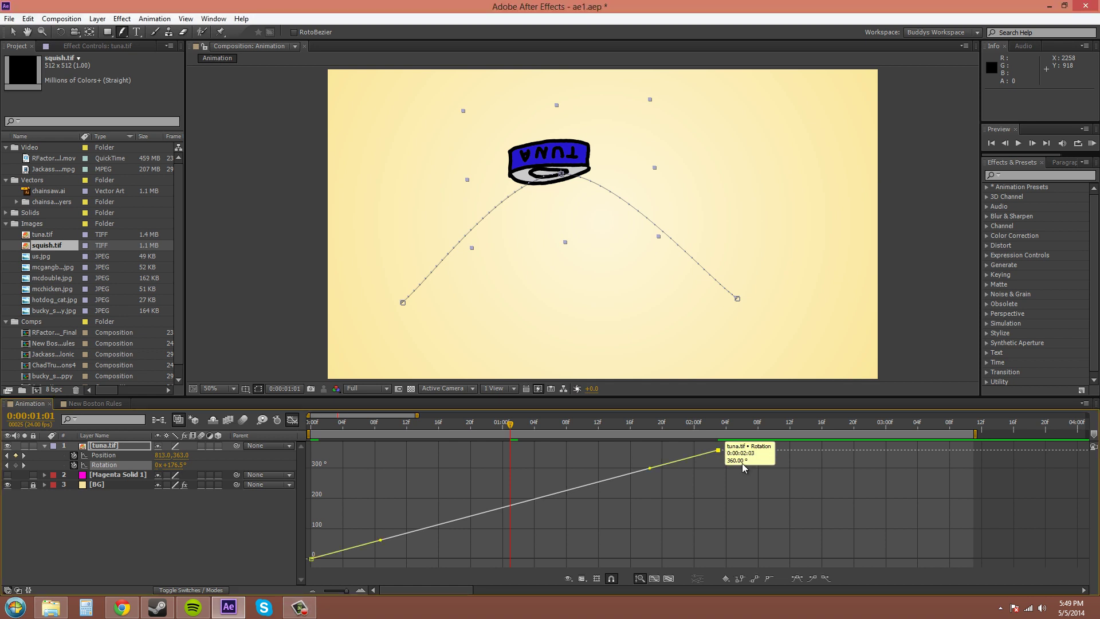
click(649, 469)
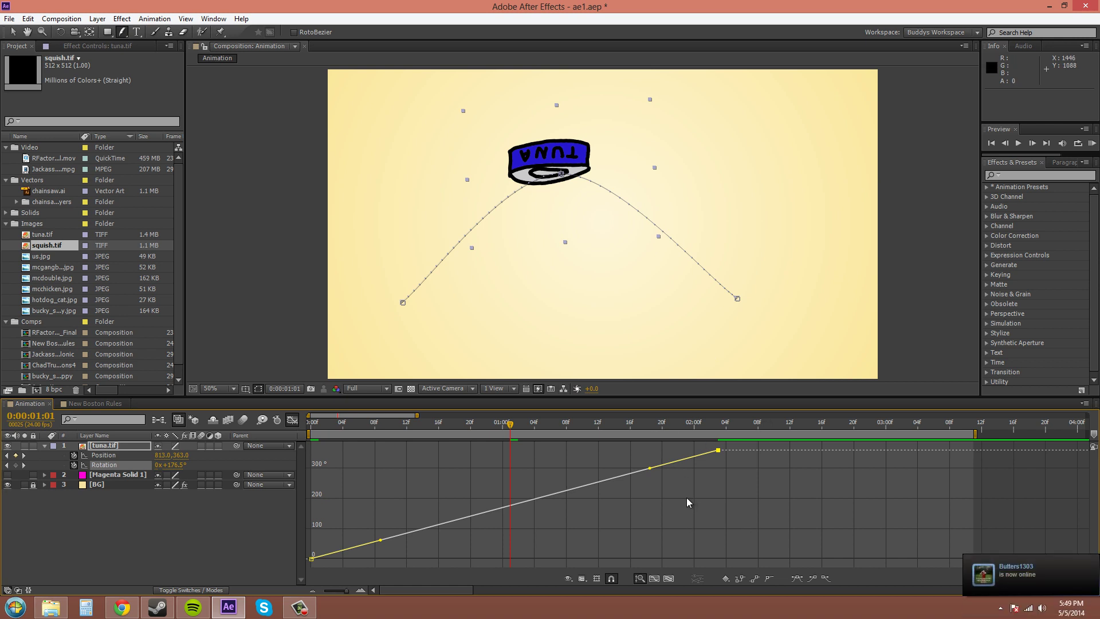
Step: Check the rotation keyframe values (176.5° at 1:01, 360° at 2:03), then switch to the Selection tool
mouse_move(648, 471)
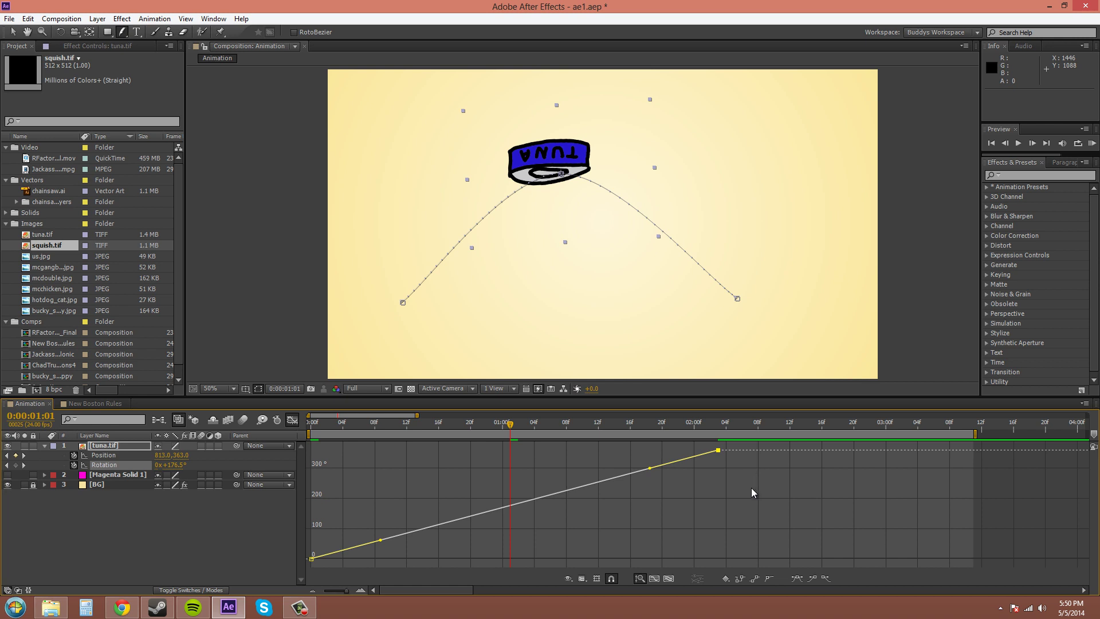
mouse_move(720, 452)
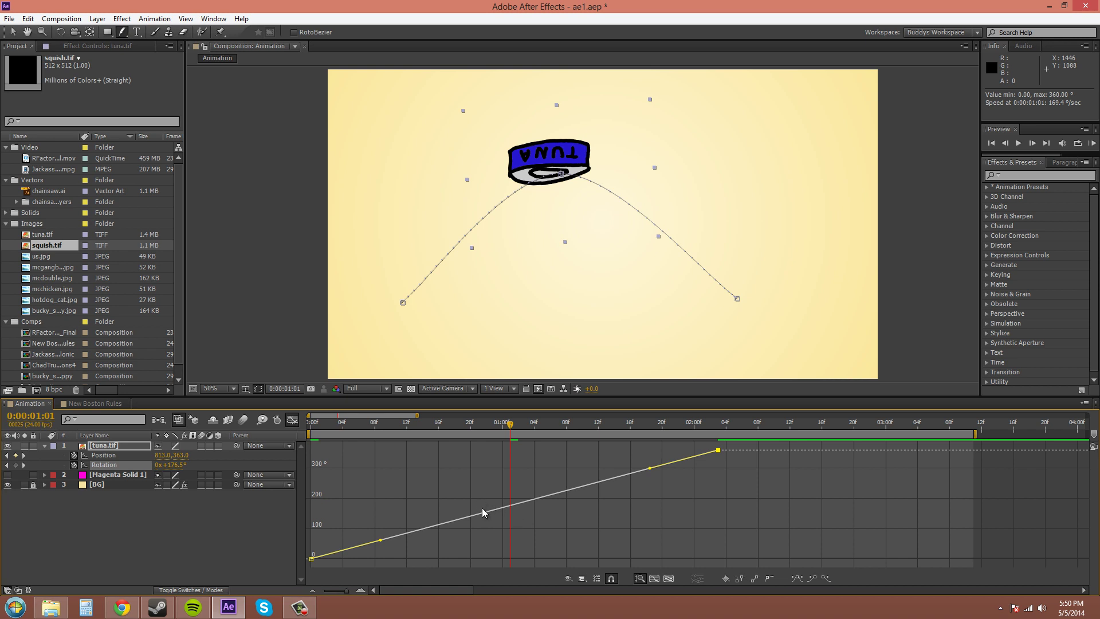
mouse_move(508, 502)
click(13, 31)
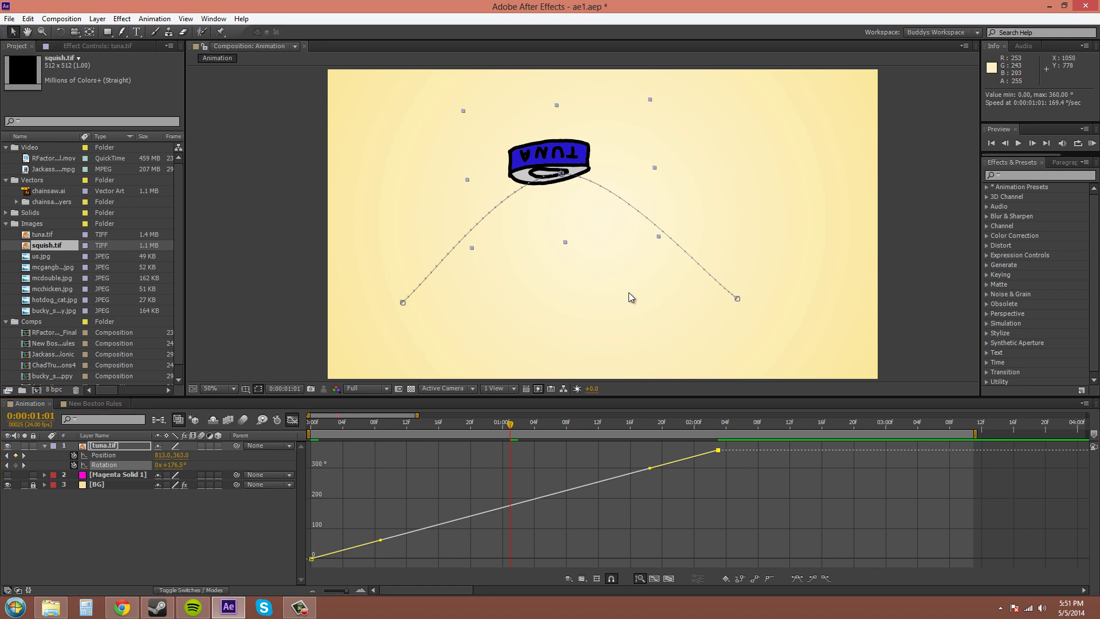